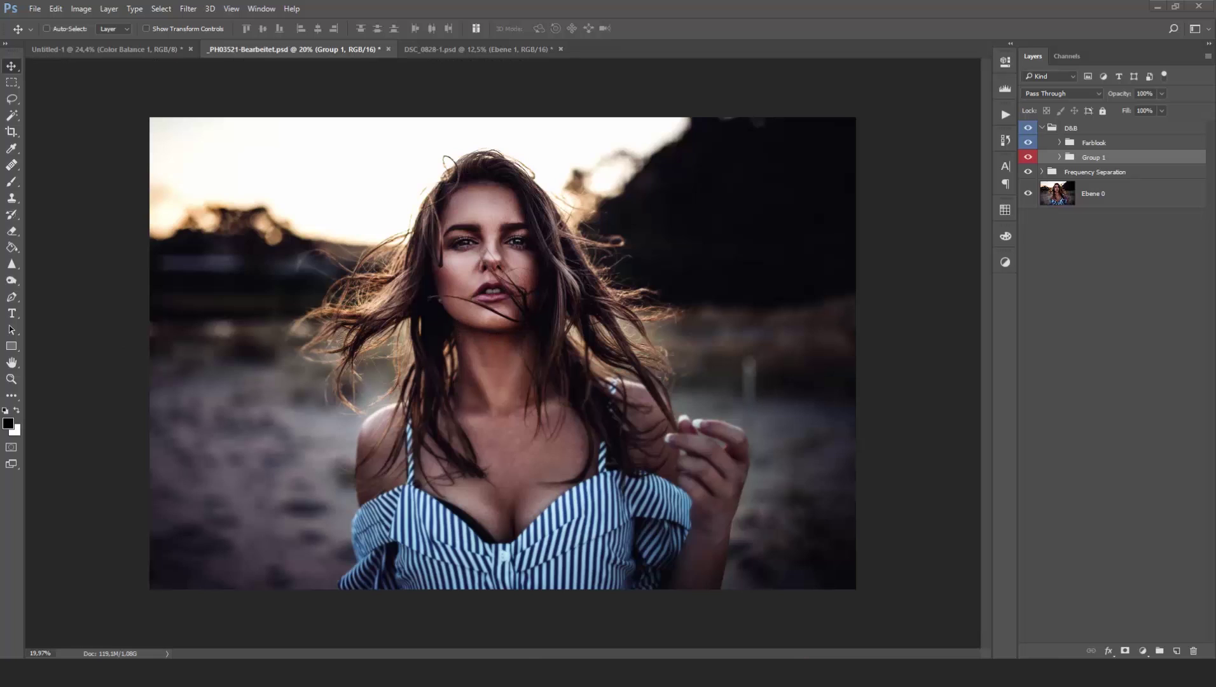
# Step: Place the orange glow image as layer Unbenannt-1 and stretch it to fill the whole portrait canvas
pyautogui.moveTo(29, 358); pyautogui.dragTo(370, 353)
pyautogui.moveTo(511, 339); pyautogui.dragTo(512, 340)
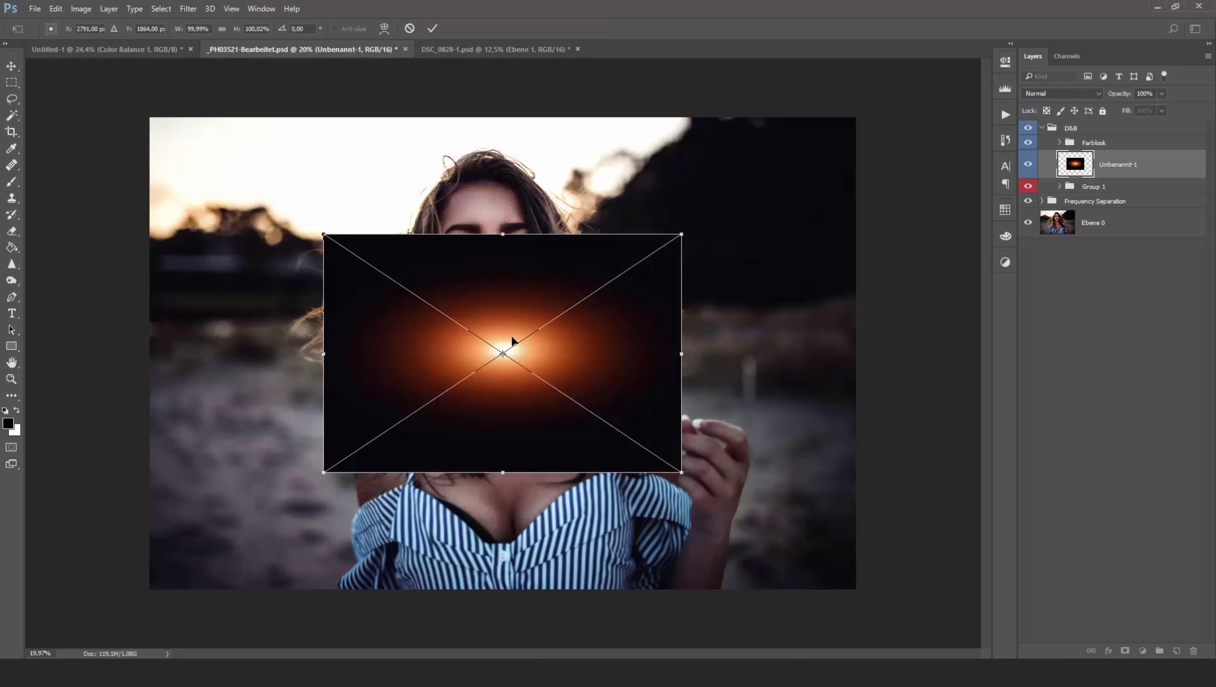
pyautogui.moveTo(686, 231); pyautogui.dragTo(859, 114)
pyautogui.moveTo(325, 472); pyautogui.dragTo(141, 590)
pyautogui.press('Return')
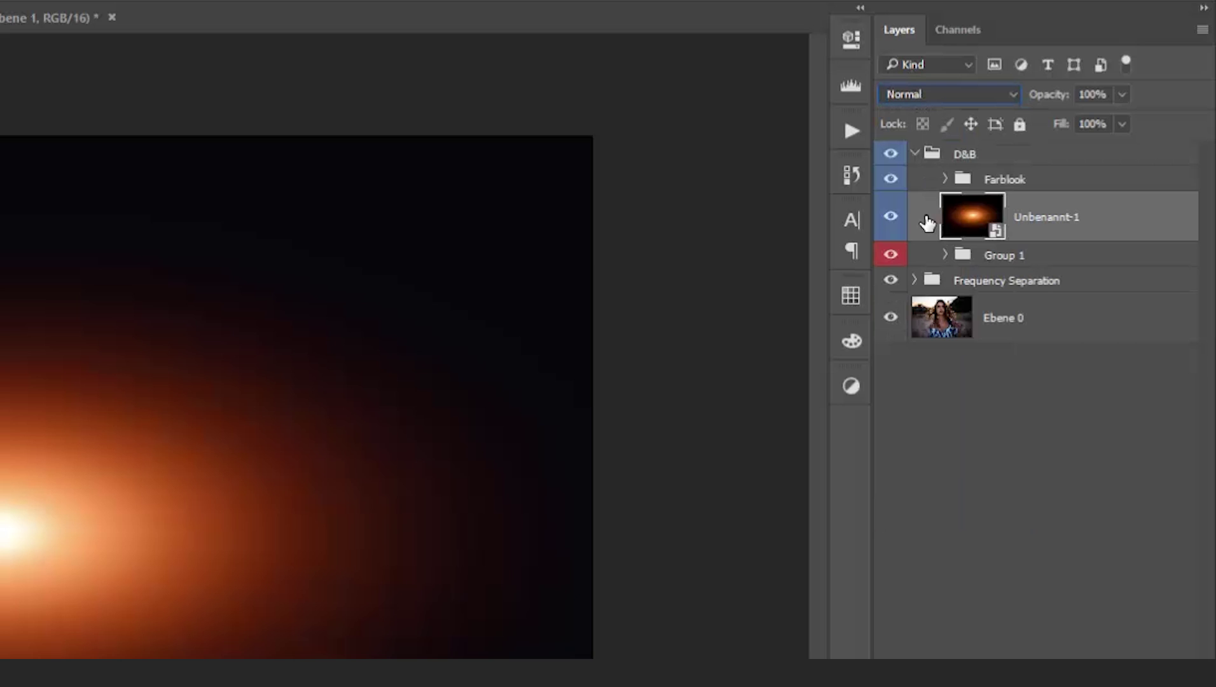
# Step: Set the glow layer's blend mode to Screen and move it up and to the left
pyautogui.click(924, 93)
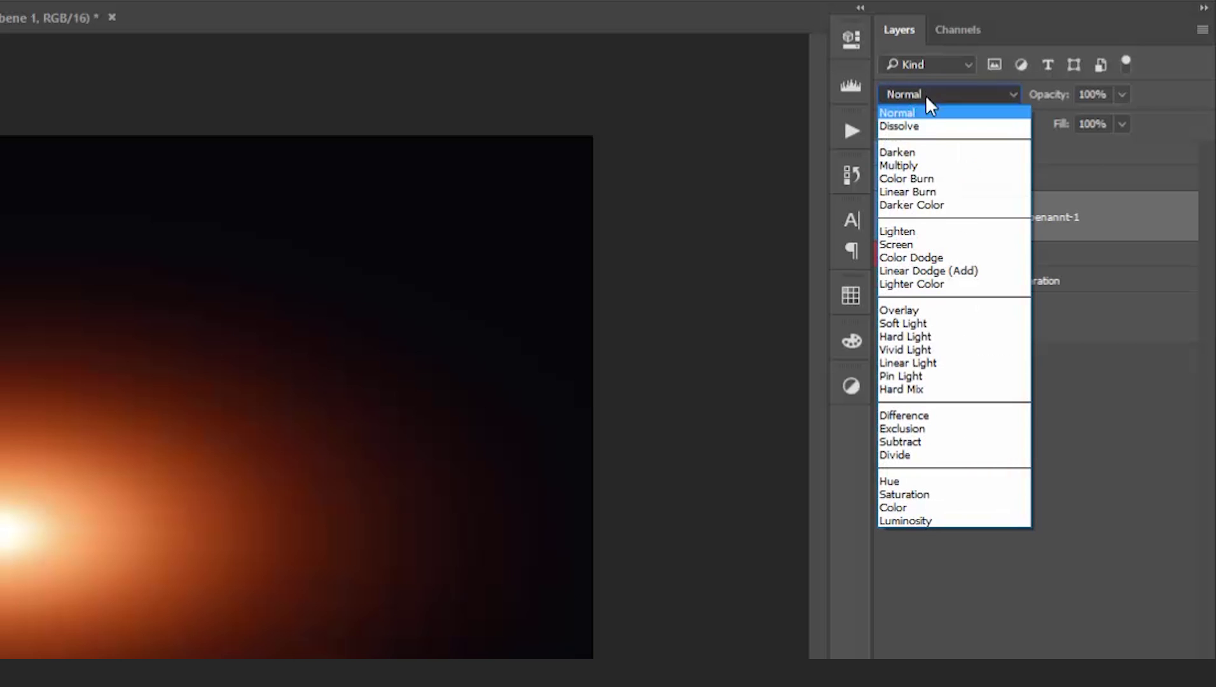
pyautogui.click(920, 246)
pyautogui.moveTo(494, 375); pyautogui.dragTo(422, 269)
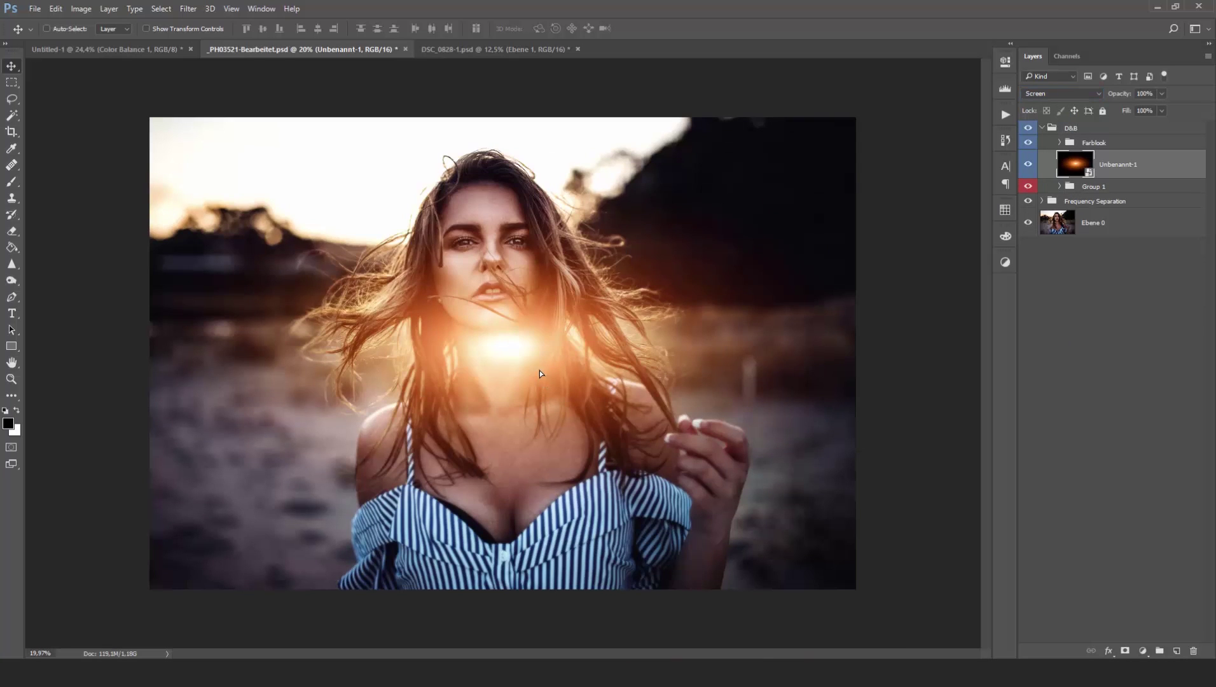
# Step: Scale the glow larger with Free Transform and reposition it behind her hair and face
pyautogui.hotkey('ctrl', 't')
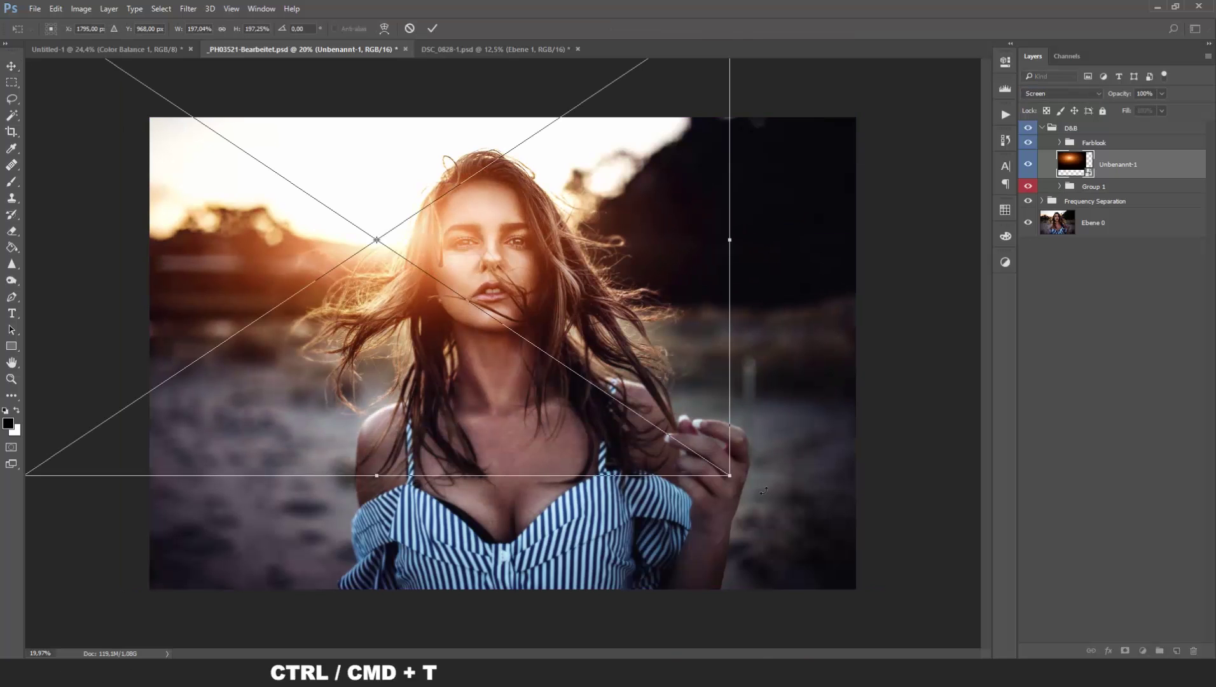
pyautogui.moveTo(729, 476); pyautogui.dragTo(992, 642)
pyautogui.moveTo(910, 636); pyautogui.dragTo(684, 479)
pyautogui.press('Return')
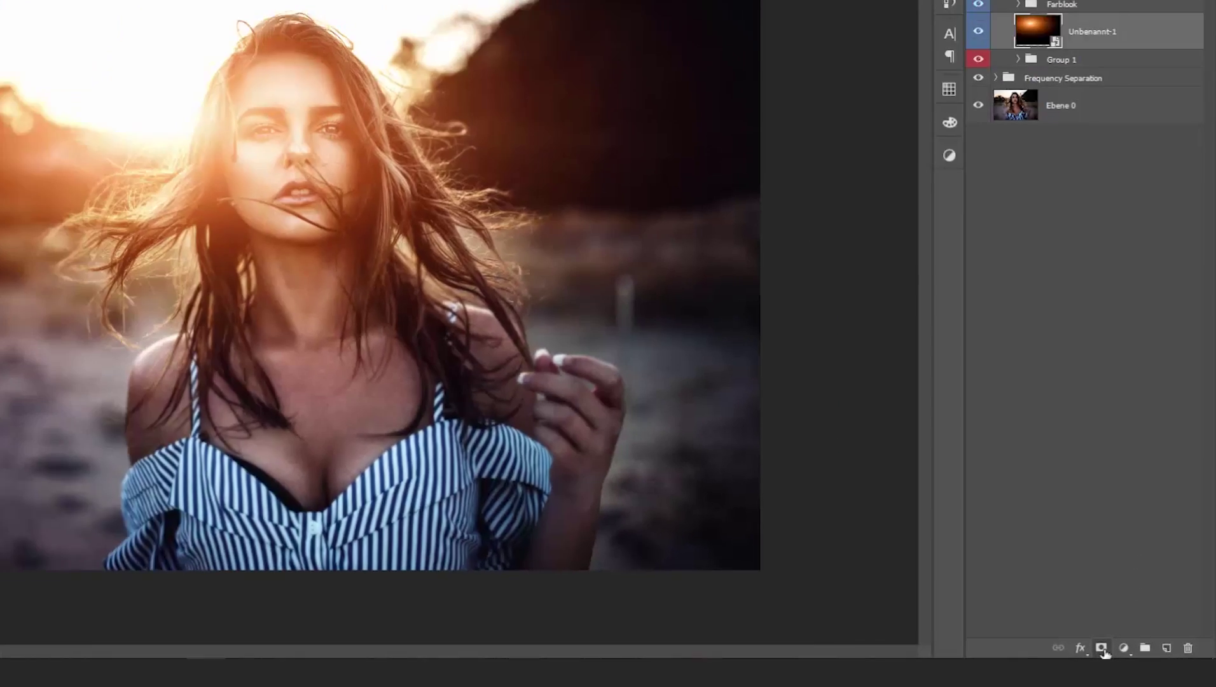
# Step: Attach a white layer mask to the Unbenannt-1 glow layer and pick the Brush tool
pyautogui.click(1127, 650)
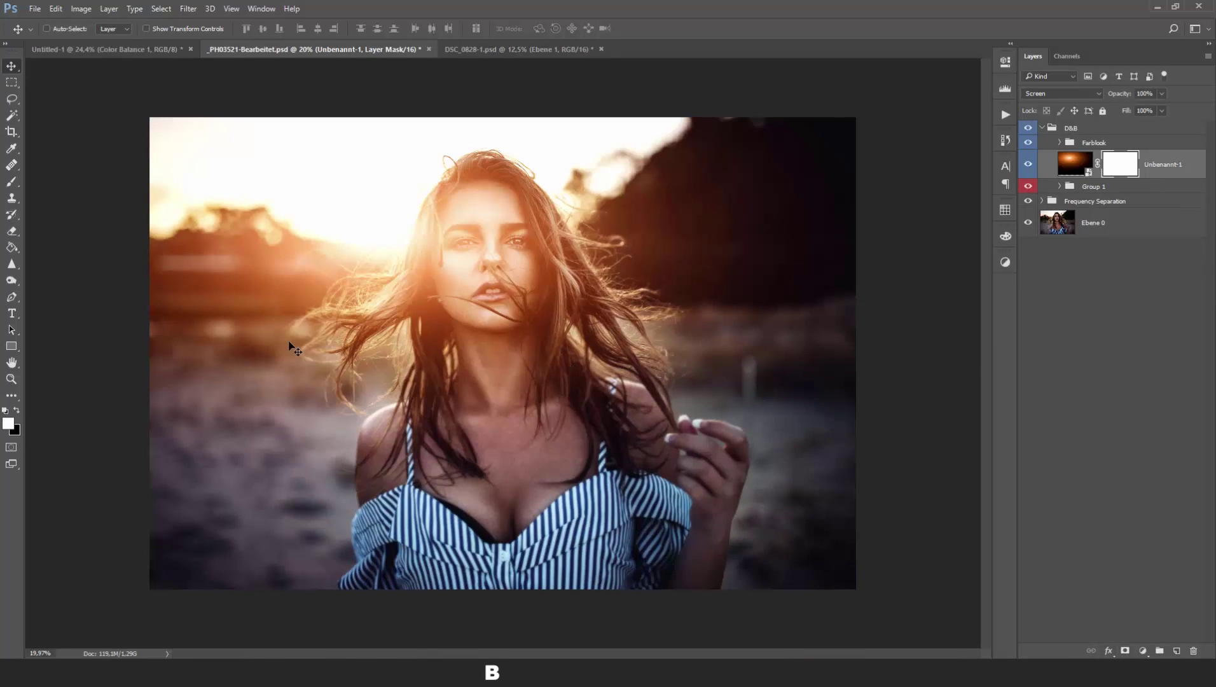
pyautogui.press('b')
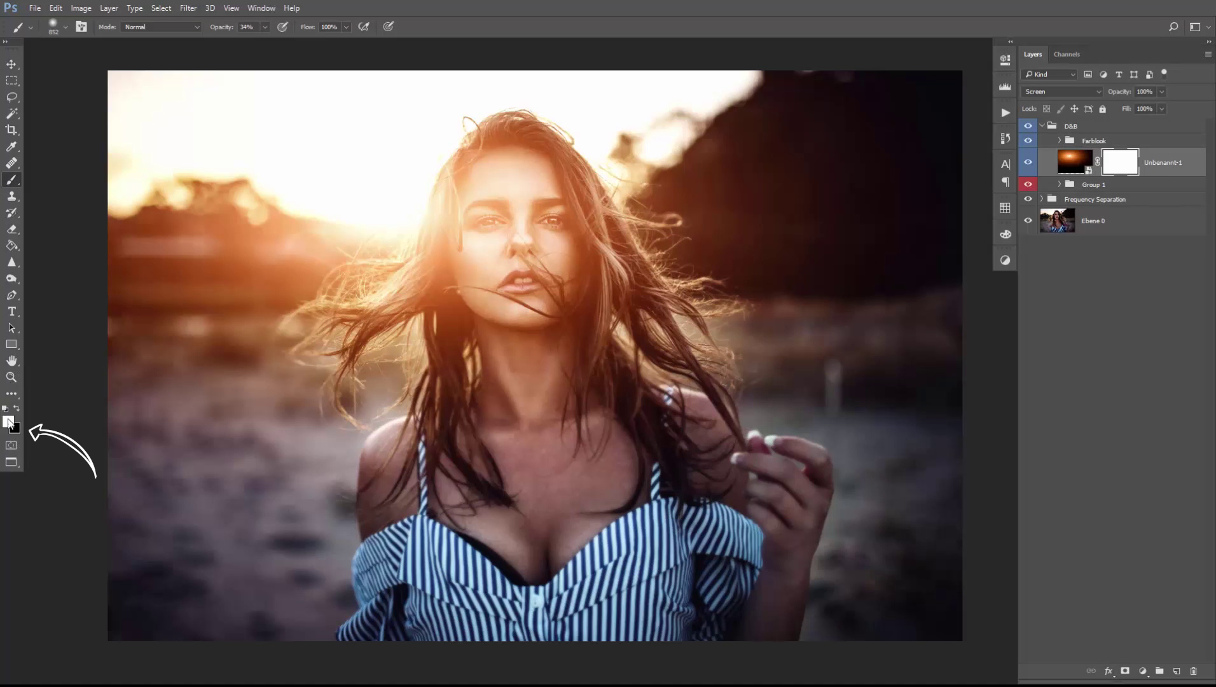
# Step: Paint black on the glow mask over her face, neck and hair to hide the flare there
pyautogui.click(8, 420)
pyautogui.click(727, 548)
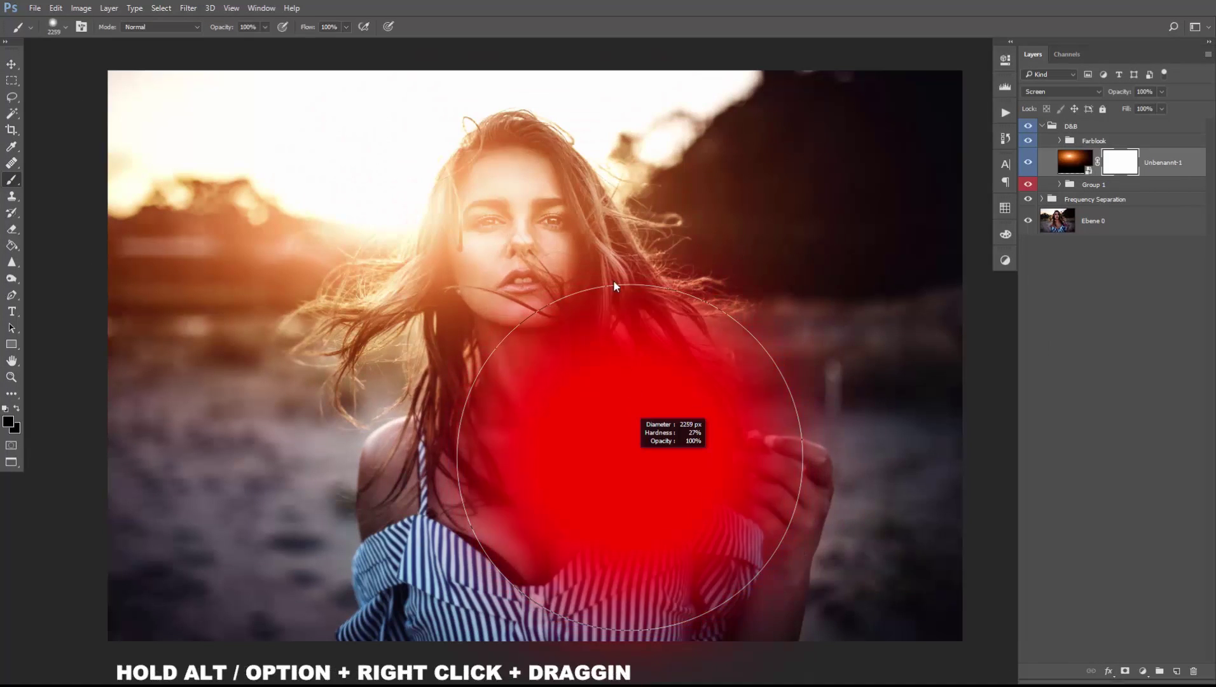
pyautogui.moveTo(612, 280)
pyautogui.mouseDown()
pyautogui.moveTo(516, 280)
pyautogui.moveTo(528, 278)
pyautogui.moveTo(490, 203)
pyautogui.moveTo(549, 167)
pyautogui.moveTo(545, 142)
pyautogui.moveTo(527, 140)
pyautogui.moveTo(537, 125)
pyautogui.mouseUp()
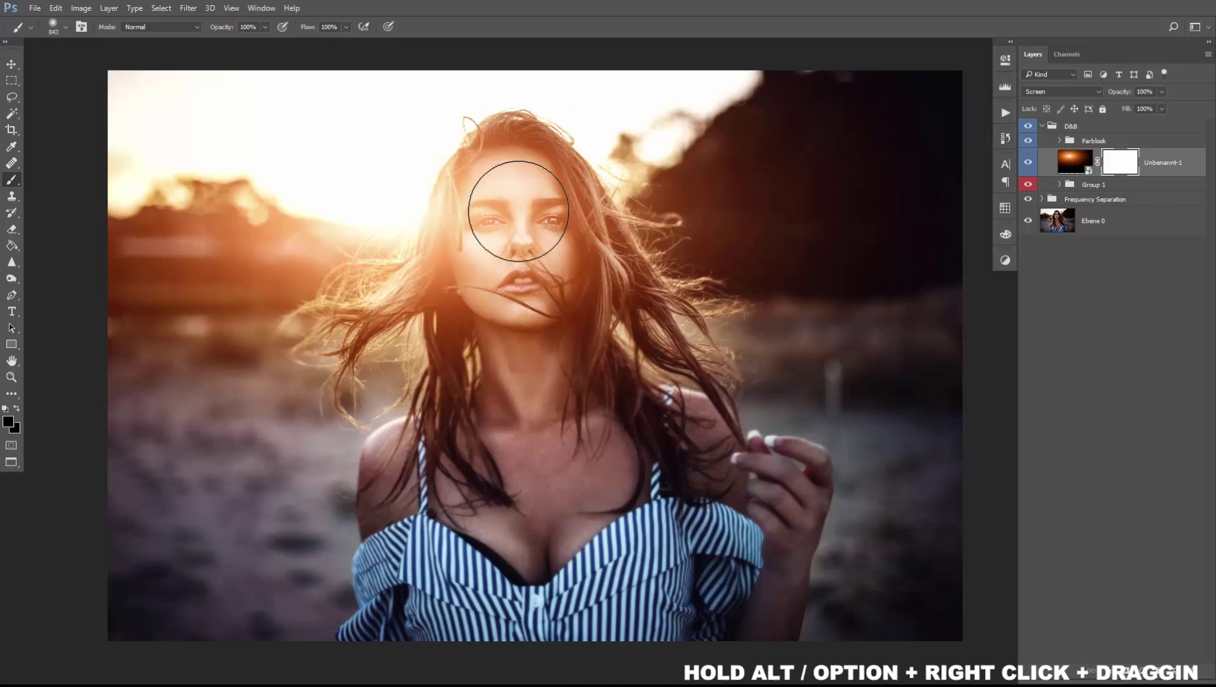
pyautogui.moveTo(527, 288)
pyautogui.mouseDown()
pyautogui.moveTo(529, 367)
pyautogui.moveTo(520, 216)
pyautogui.moveTo(513, 340)
pyautogui.moveTo(484, 285)
pyautogui.moveTo(514, 183)
pyautogui.moveTo(564, 330)
pyautogui.moveTo(617, 358)
pyautogui.moveTo(637, 403)
pyautogui.moveTo(614, 418)
pyautogui.moveTo(386, 348)
pyautogui.moveTo(373, 321)
pyautogui.moveTo(359, 324)
pyautogui.moveTo(440, 281)
pyautogui.moveTo(423, 271)
pyautogui.moveTo(453, 212)
pyautogui.mouseUp()
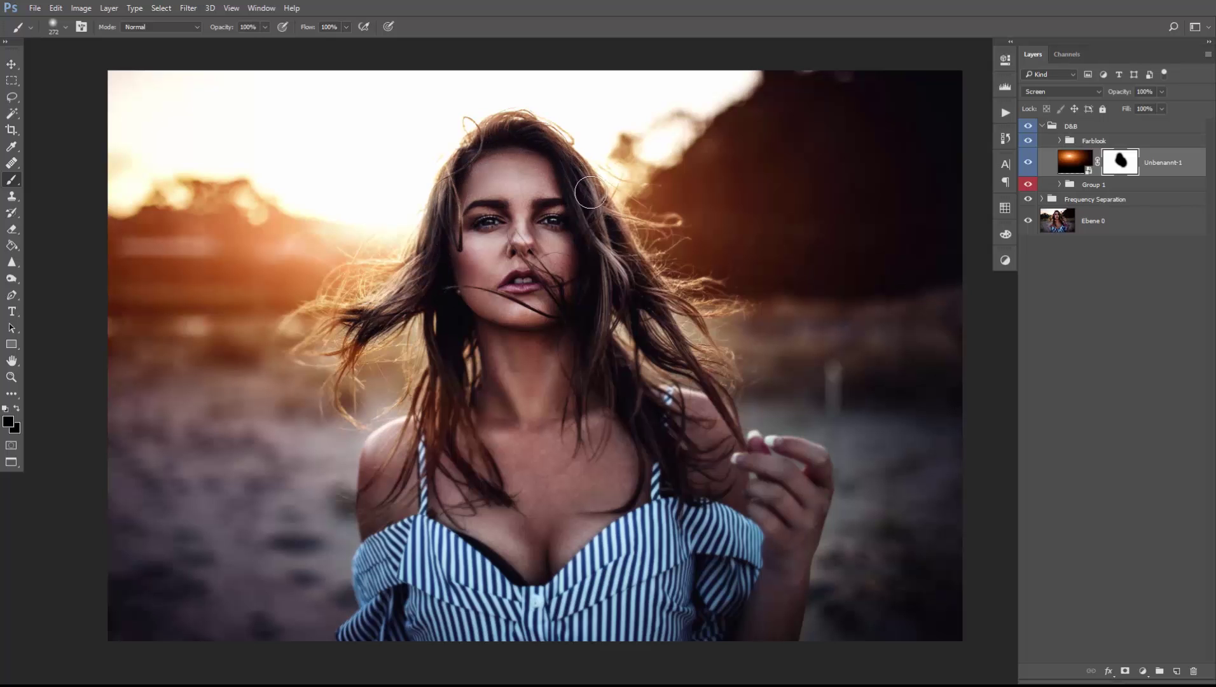
pyautogui.moveTo(524, 481)
pyautogui.mouseDown()
pyautogui.moveTo(447, 407)
pyautogui.moveTo(462, 439)
pyautogui.moveTo(420, 496)
pyautogui.mouseUp()
pyautogui.moveTo(420, 496); pyautogui.dragTo(571, 431)
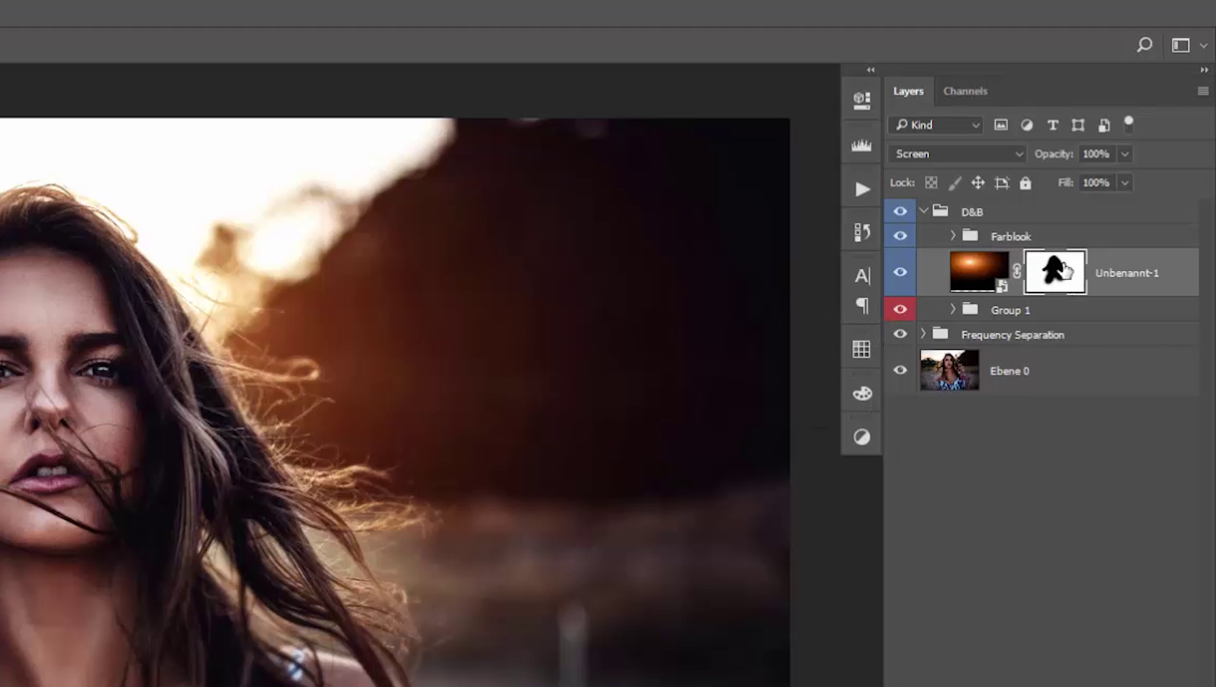
# Step: Lower the glow layer mask's Density to about 68% in the Properties panel
pyautogui.click(860, 102)
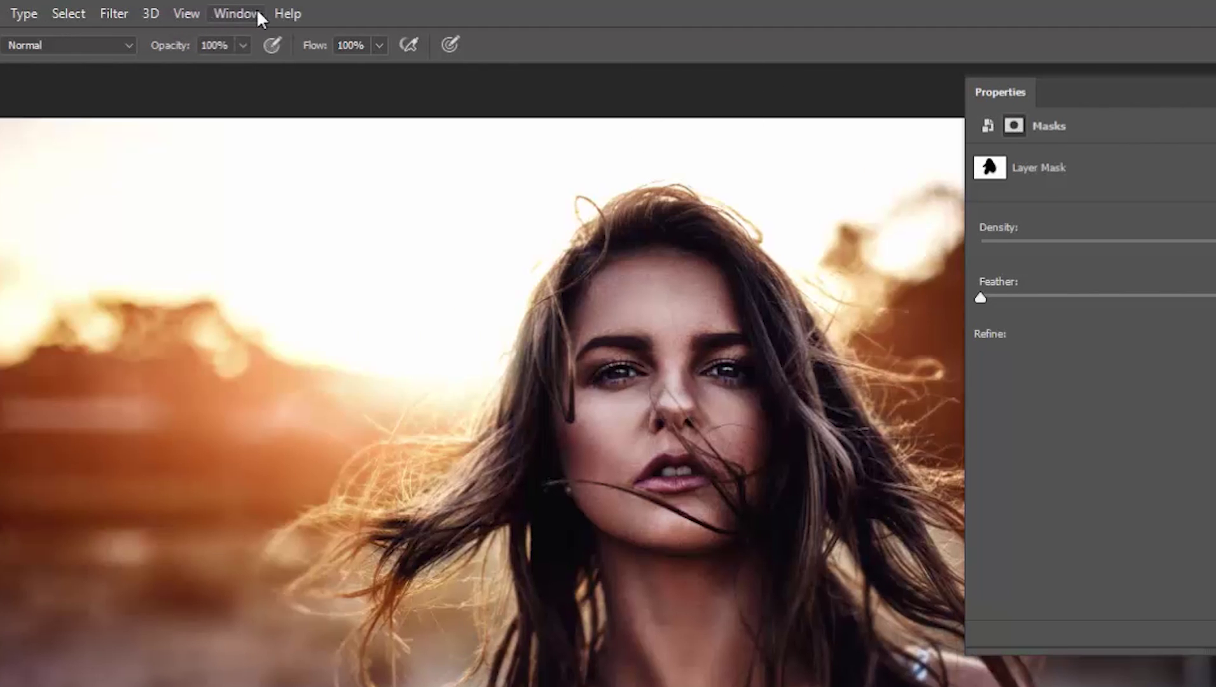
pyautogui.click(164, 13)
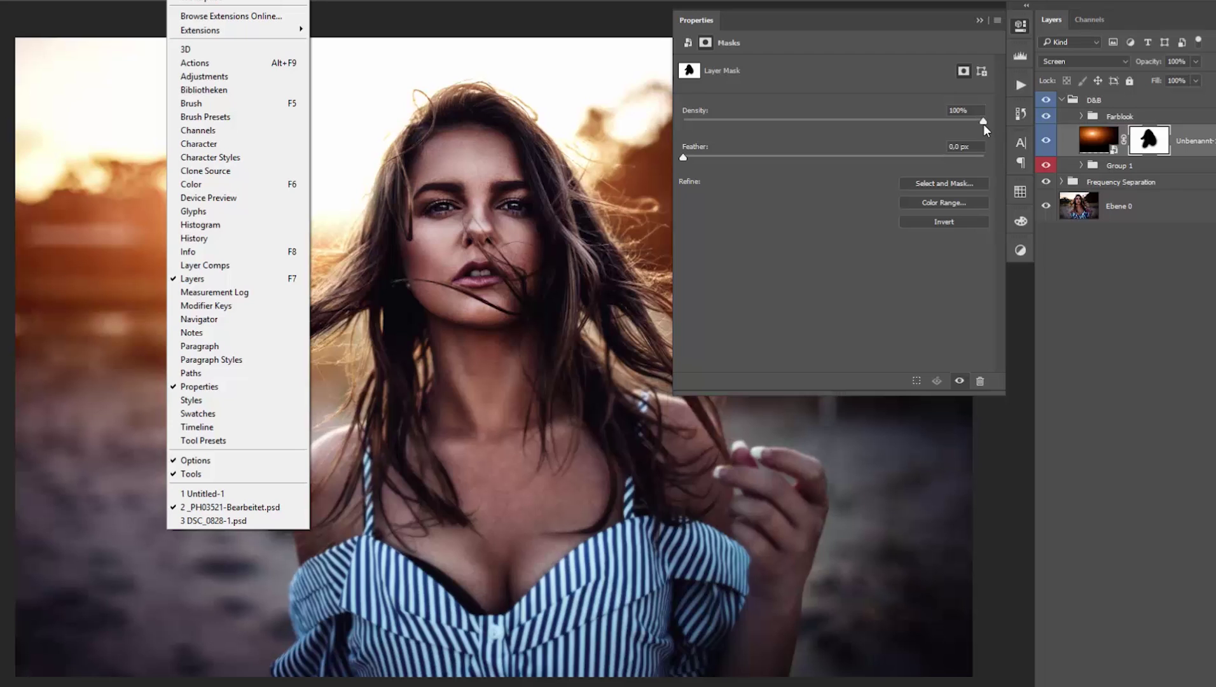
pyautogui.click(983, 123)
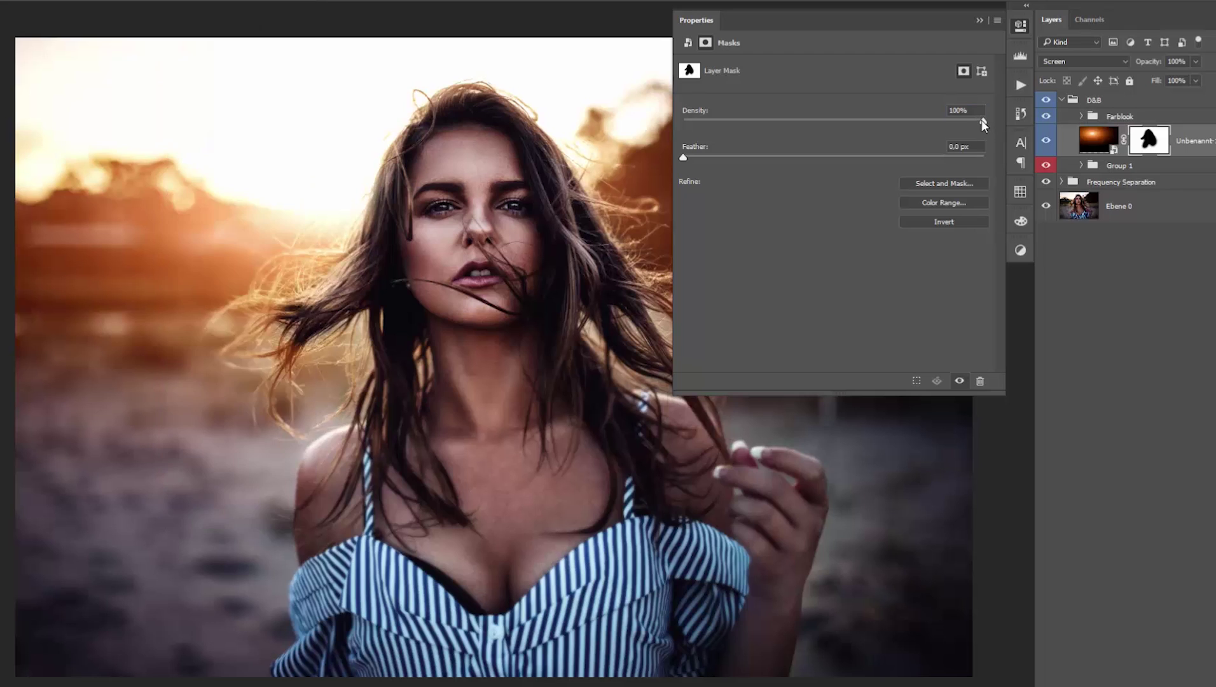
pyautogui.moveTo(928, 118); pyautogui.dragTo(920, 118)
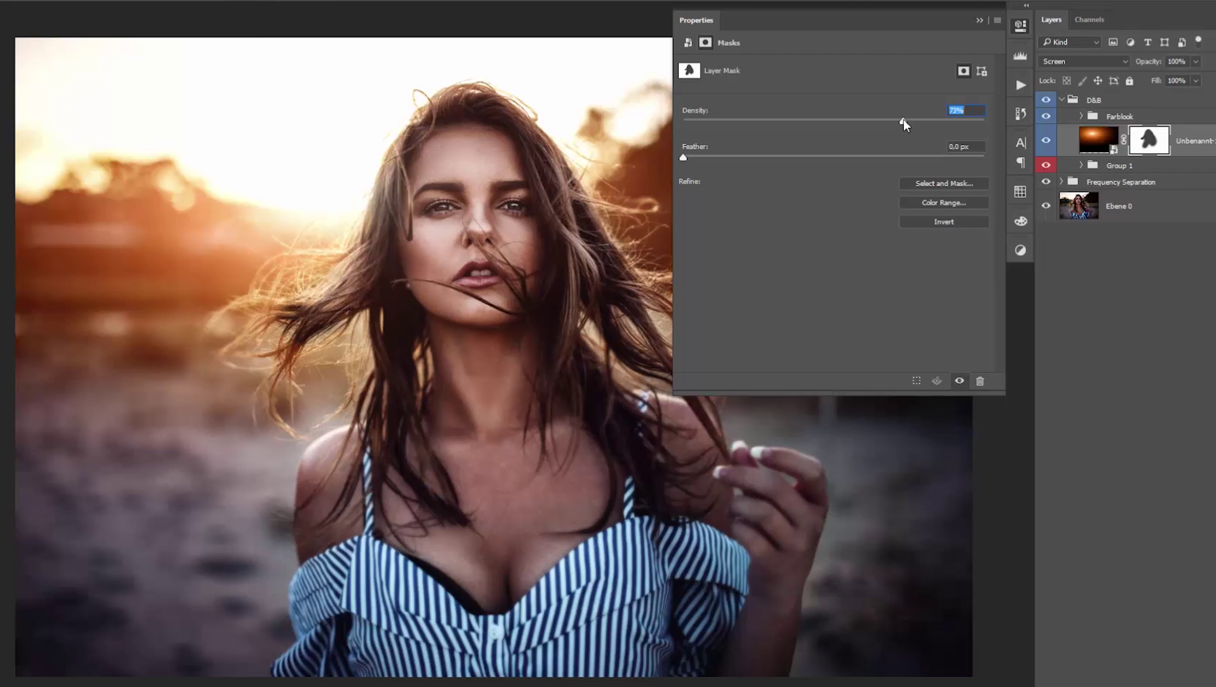
pyautogui.moveTo(910, 121); pyautogui.dragTo(844, 120)
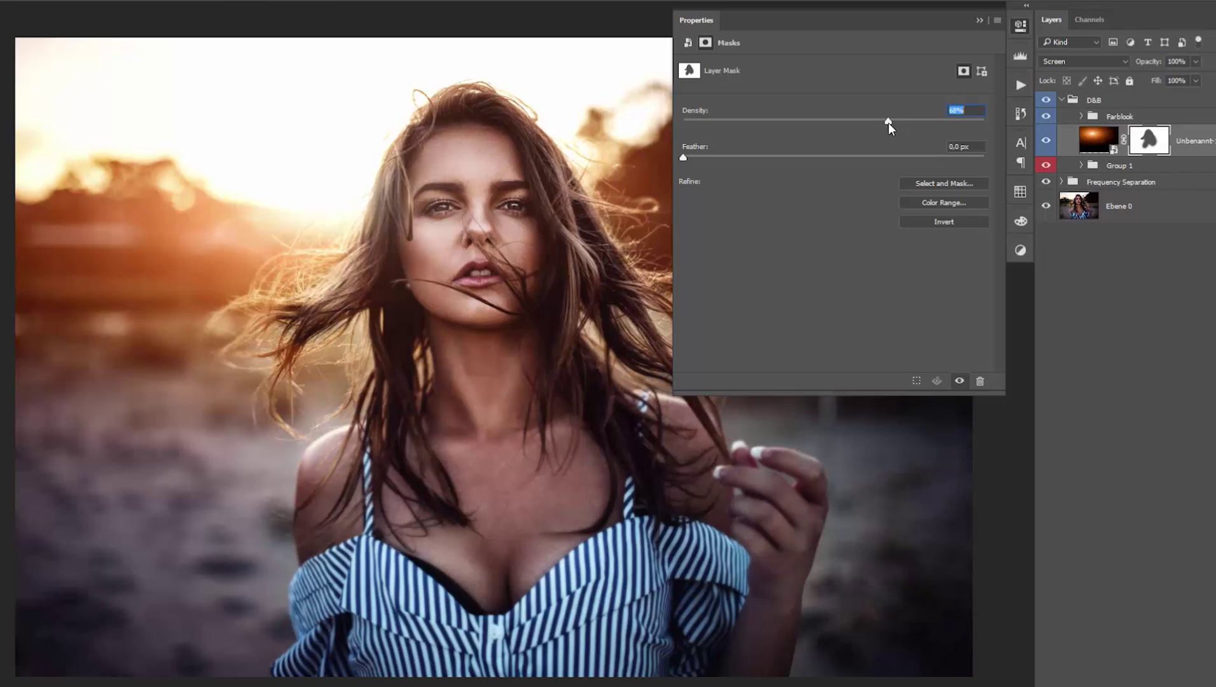
pyautogui.click(916, 131)
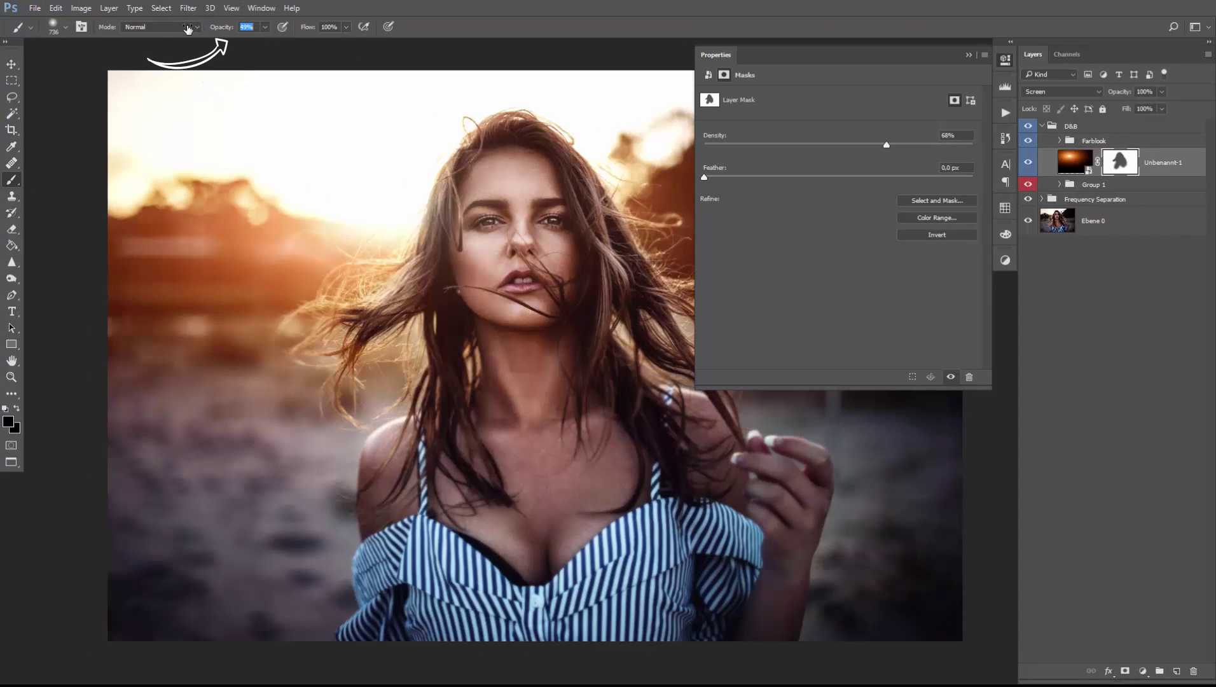
# Step: Set the brush opacity to 44% and make black the foreground paint colour
pyautogui.write('44')
pyautogui.press('Return')
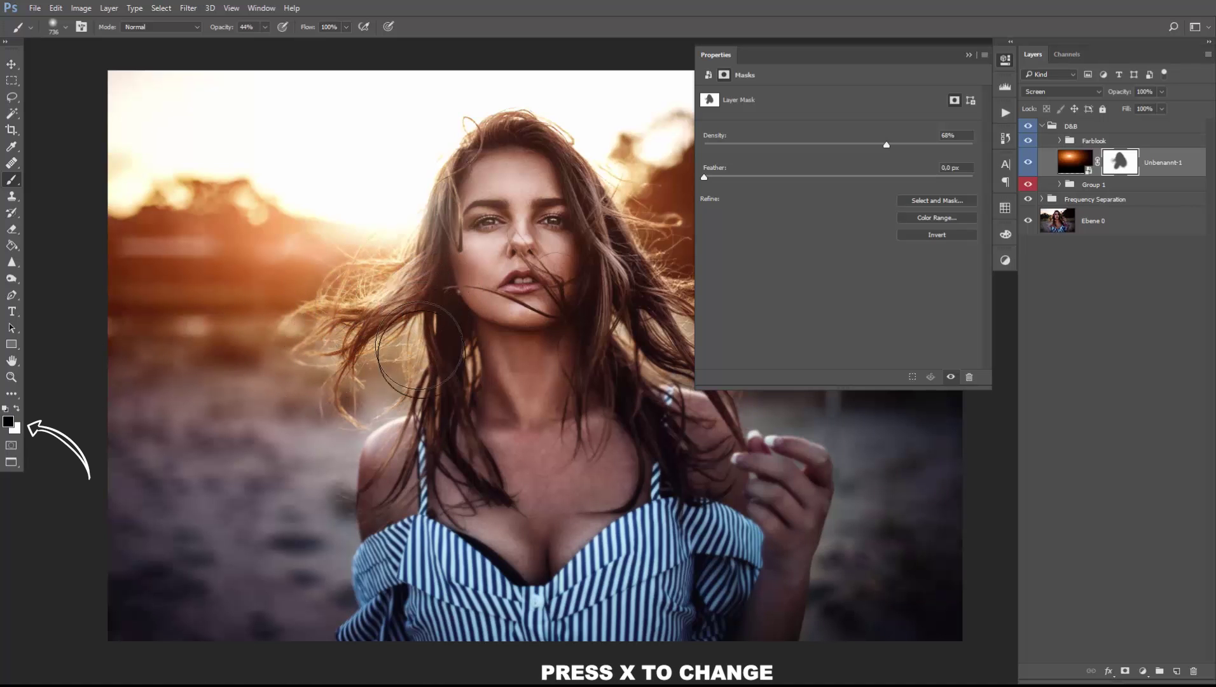
pyautogui.press('x')
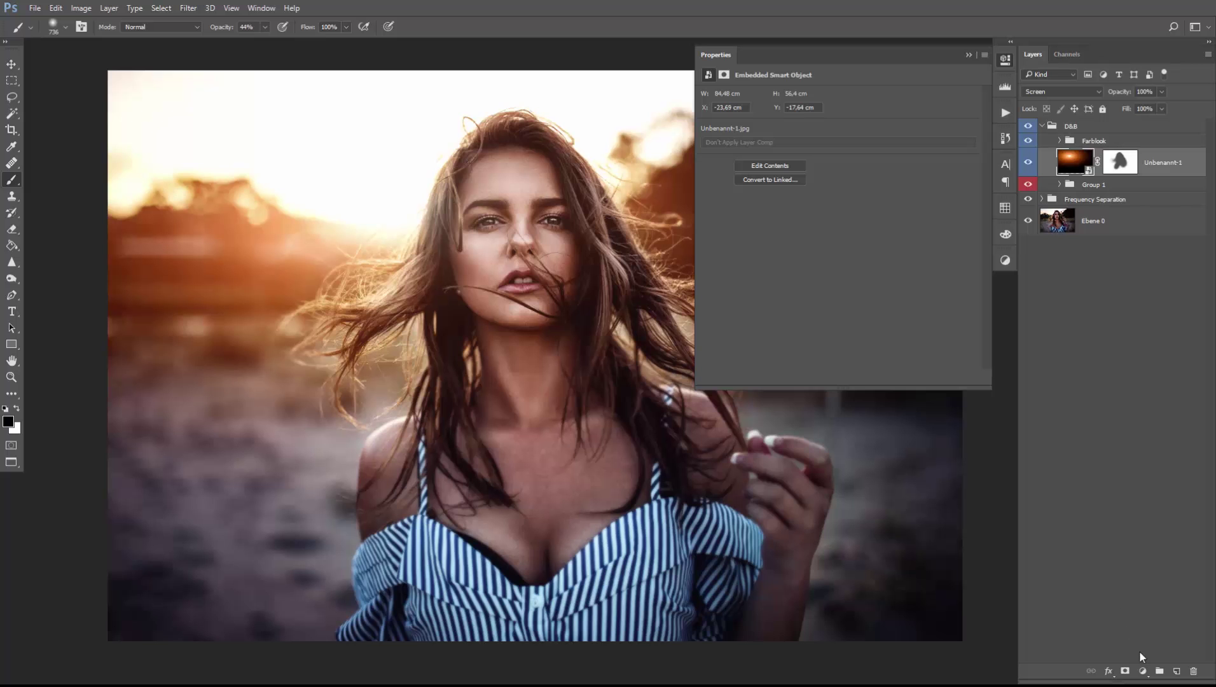
# Step: Add a Hue/Saturation adjustment layer clipped to the Unbenannt-1 glow layer
pyautogui.click(1144, 671)
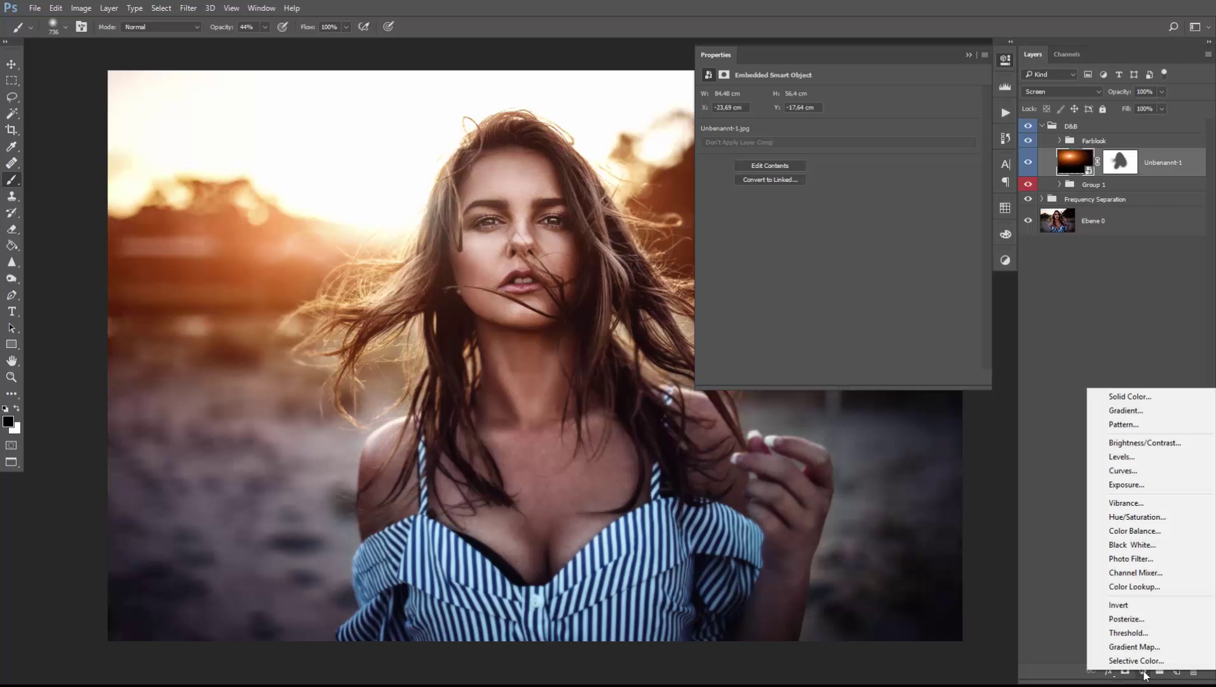
pyautogui.click(1138, 518)
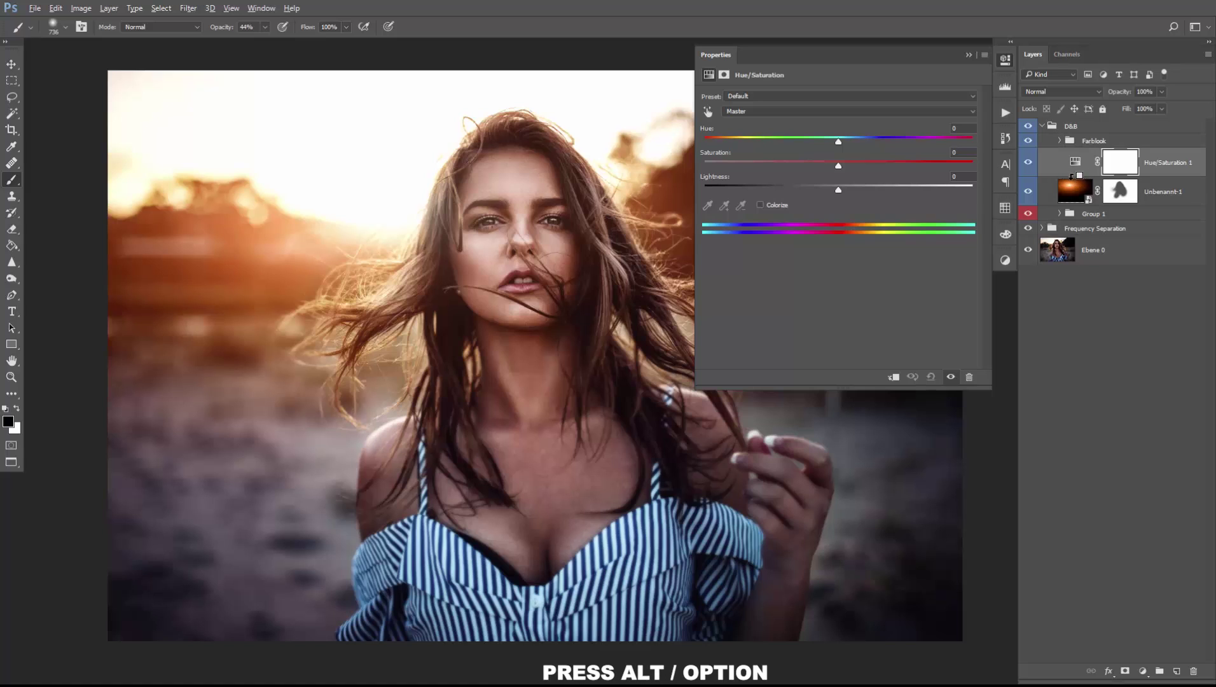
pyautogui.keyDown('alt'); pyautogui.click(1083, 176); pyautogui.keyUp('alt')
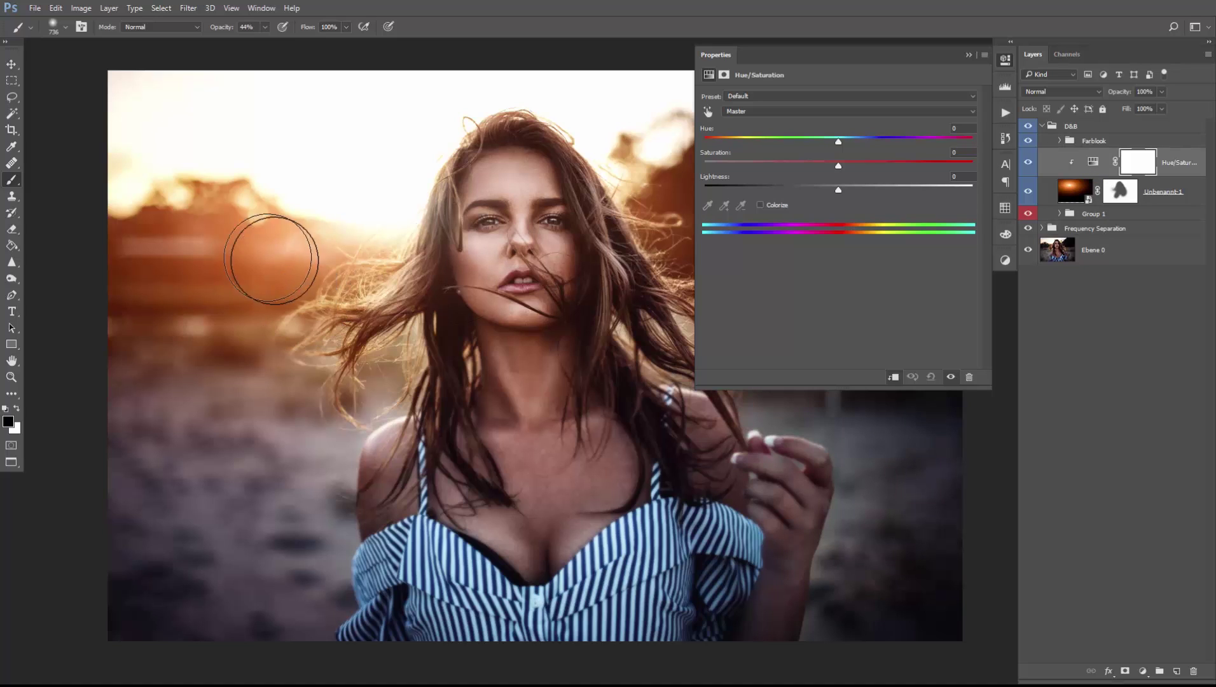
# Step: Adjust the clipped Hue/Saturation to Hue +4 and Saturation -11 for a muted warm orange
pyautogui.moveTo(833, 144); pyautogui.dragTo(946, 144)
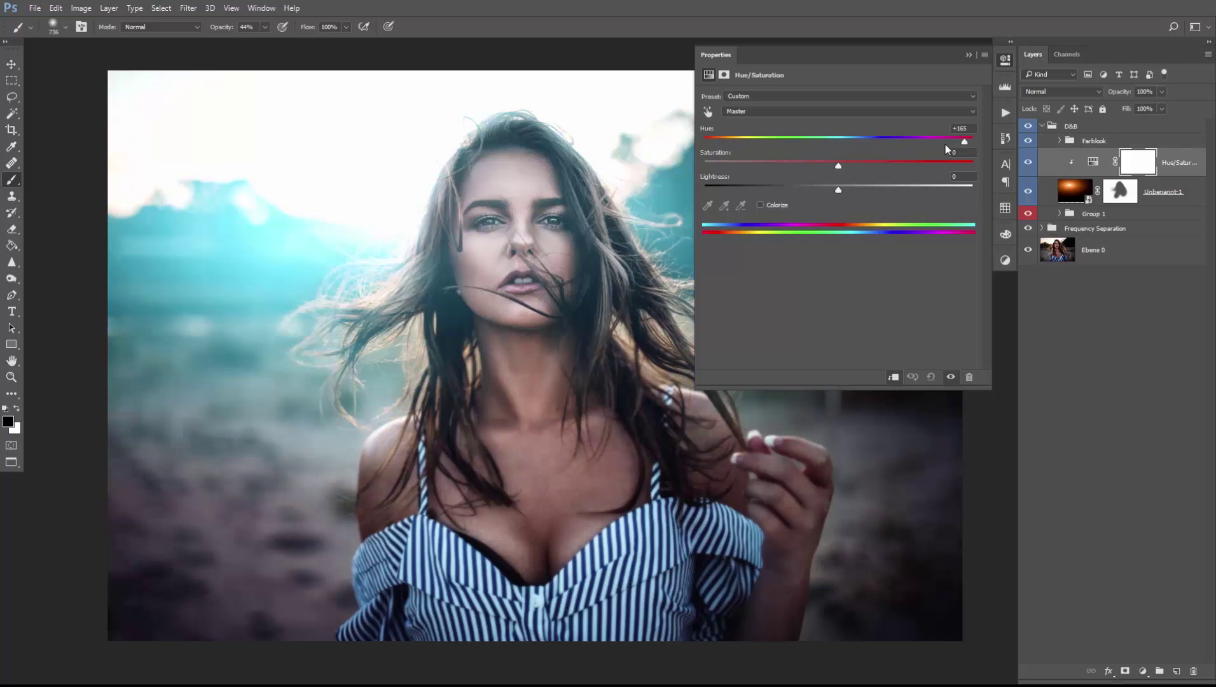
pyautogui.moveTo(804, 147); pyautogui.dragTo(838, 150)
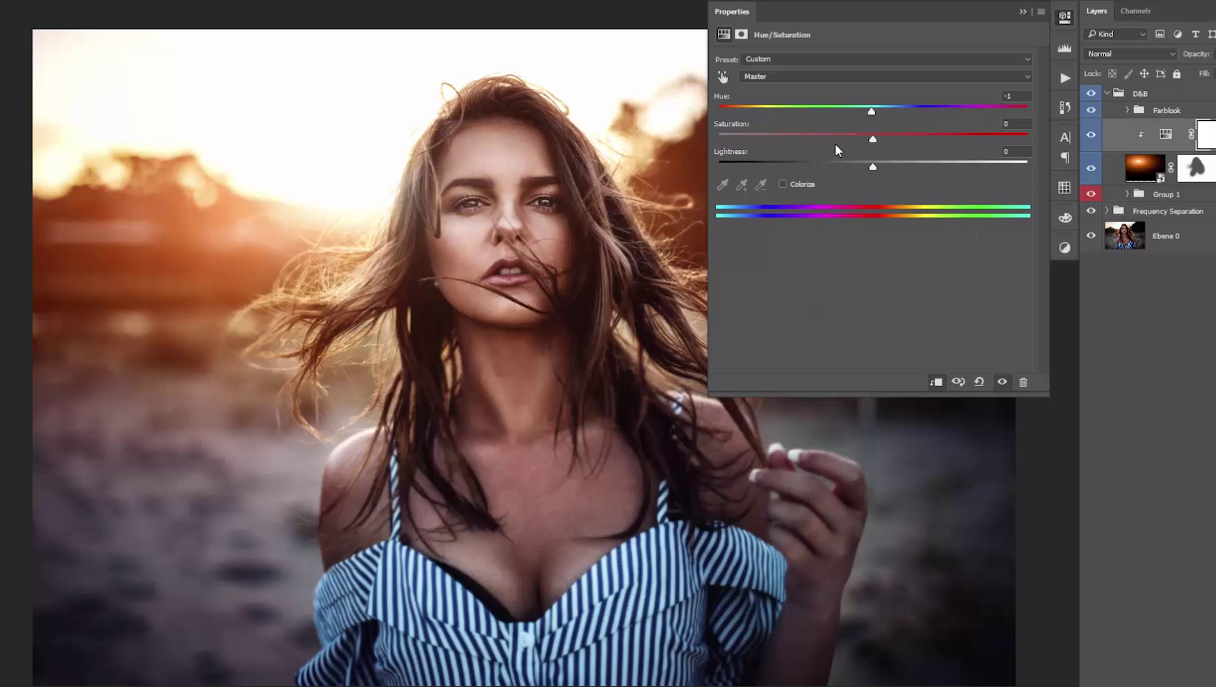
pyautogui.moveTo(872, 111); pyautogui.dragTo(781, 113)
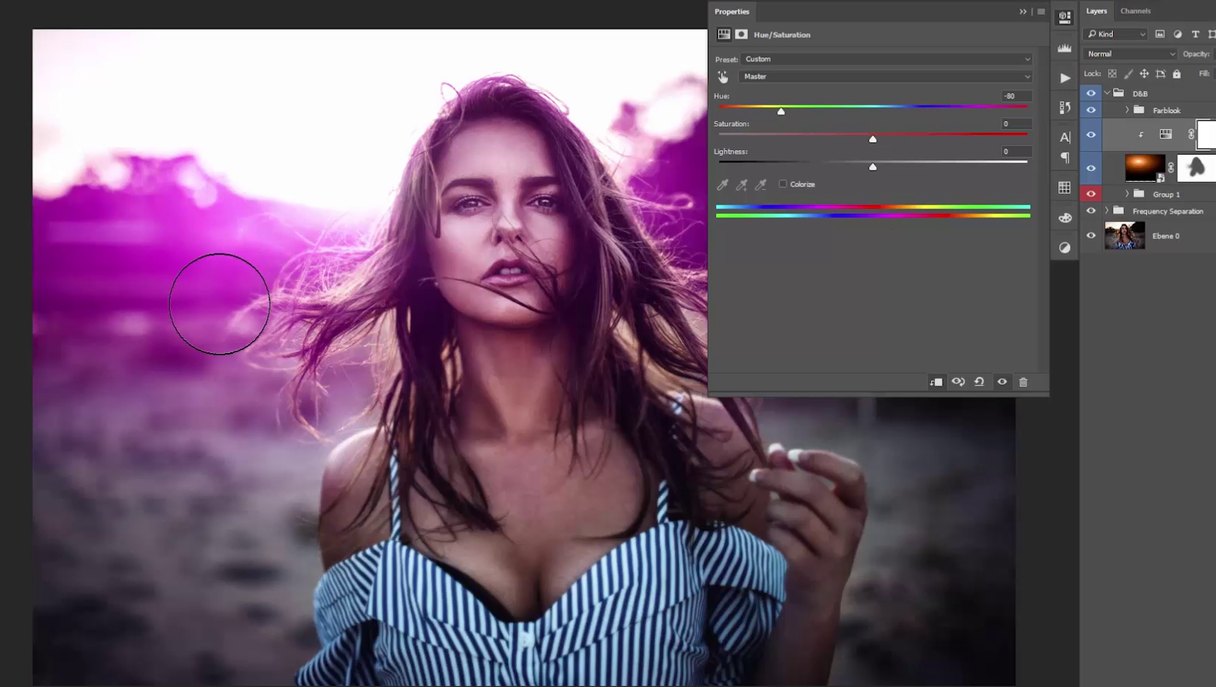
pyautogui.moveTo(832, 112); pyautogui.dragTo(883, 115)
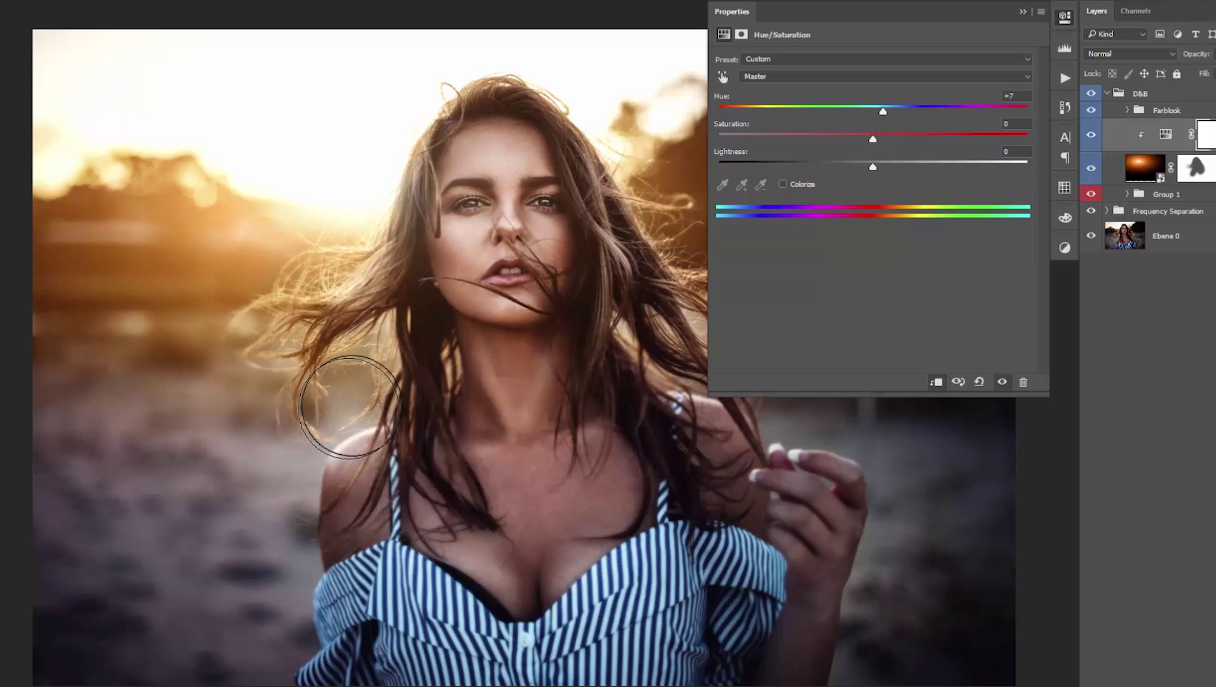
pyautogui.moveTo(885, 113)
pyautogui.mouseDown()
pyautogui.moveTo(867, 111)
pyautogui.moveTo(880, 107)
pyautogui.mouseUp()
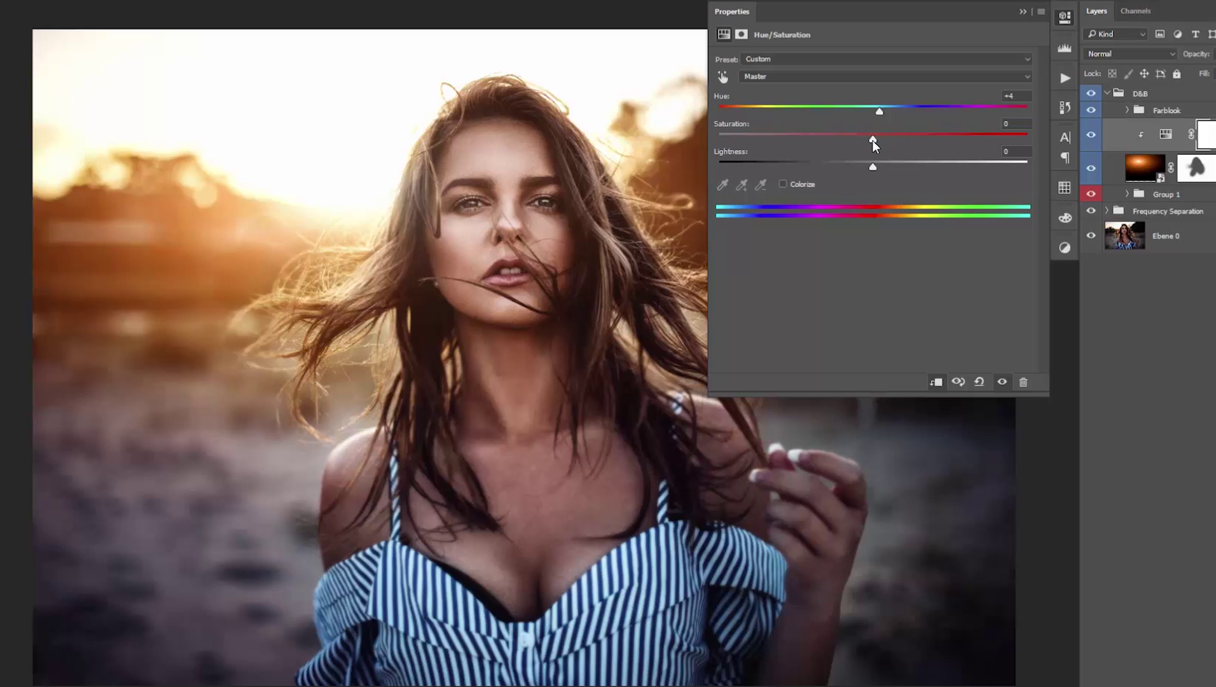
pyautogui.moveTo(874, 141)
pyautogui.mouseDown()
pyautogui.moveTo(740, 134)
pyautogui.moveTo(923, 140)
pyautogui.moveTo(880, 149)
pyautogui.mouseUp()
pyautogui.moveTo(862, 144); pyautogui.dragTo(855, 143)
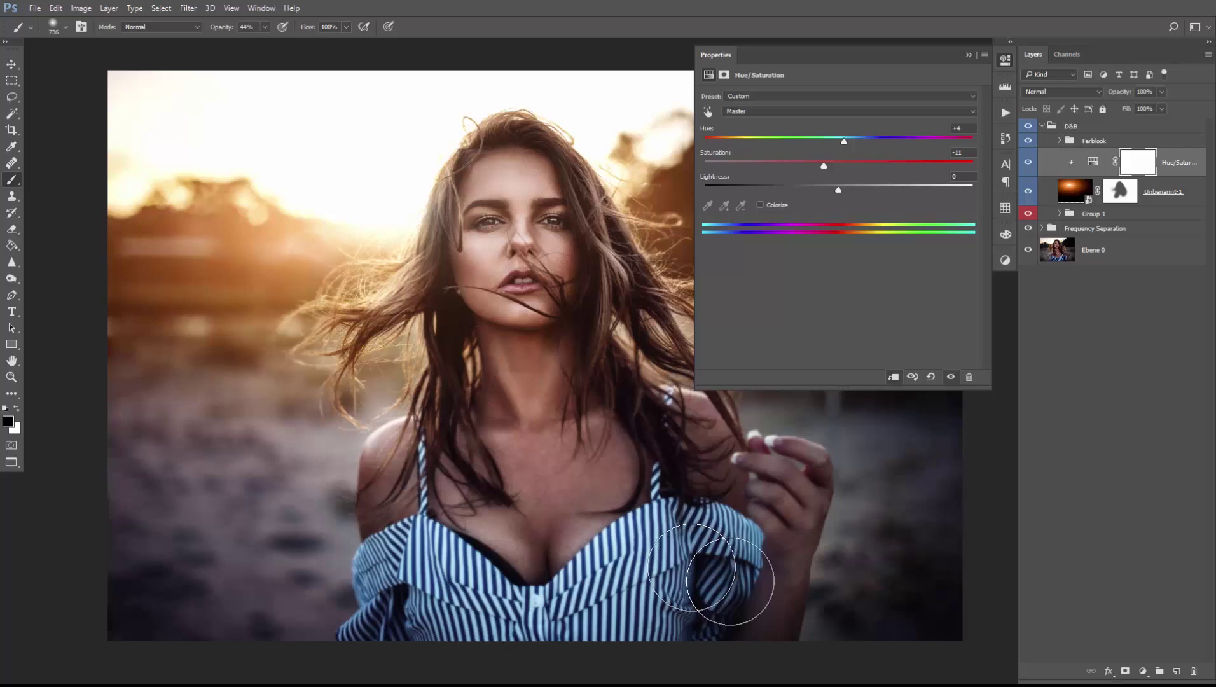
# Step: Add a Levels adjustment layer clipped to the glow layers and bring up its settings
pyautogui.click(1143, 671)
pyautogui.click(1128, 458)
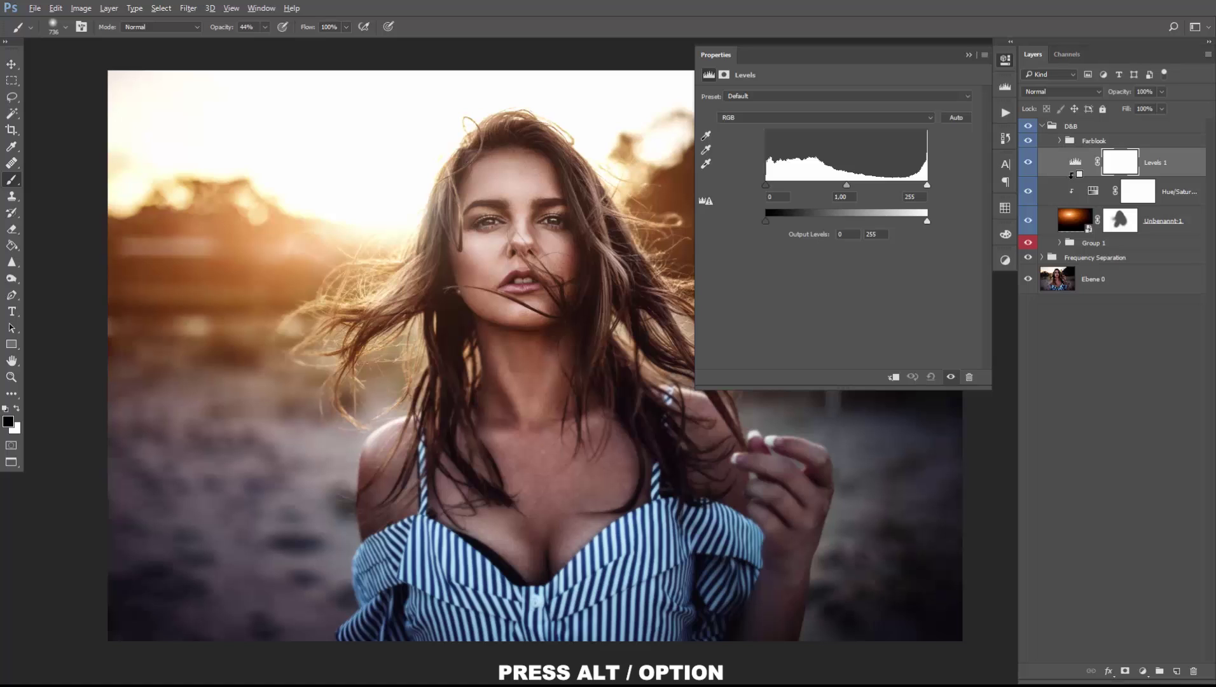
pyautogui.keyDown('alt'); pyautogui.click(1073, 174); pyautogui.keyUp('alt')
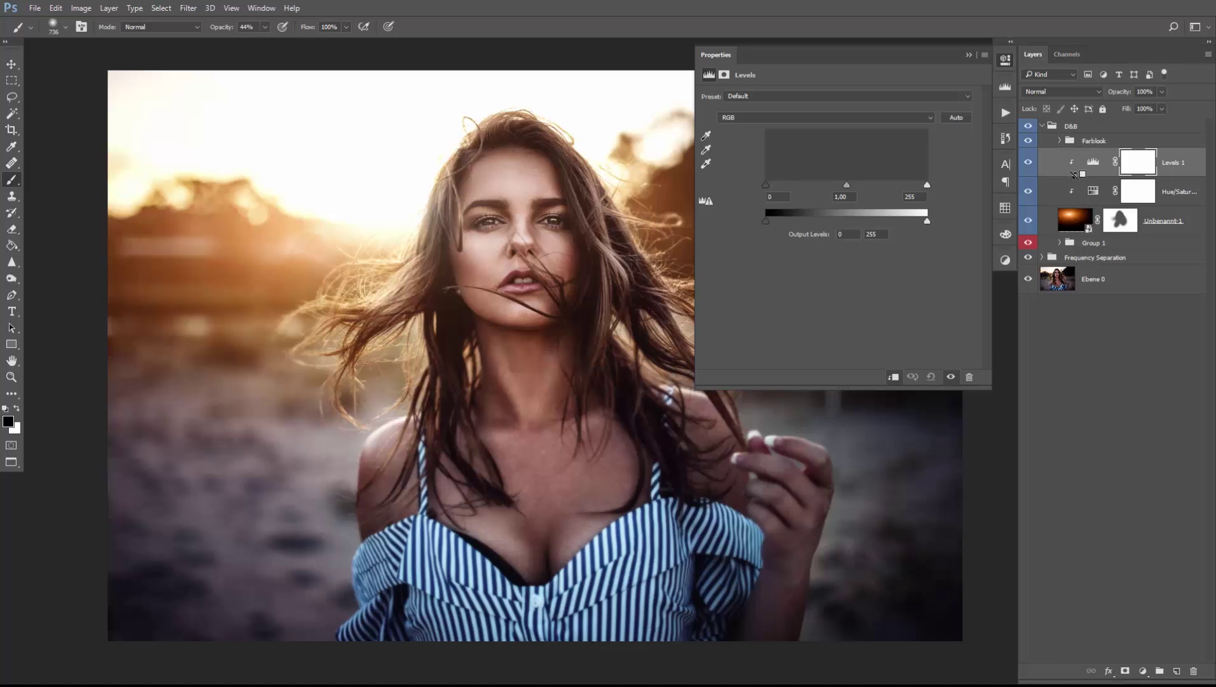
pyautogui.click(1096, 163)
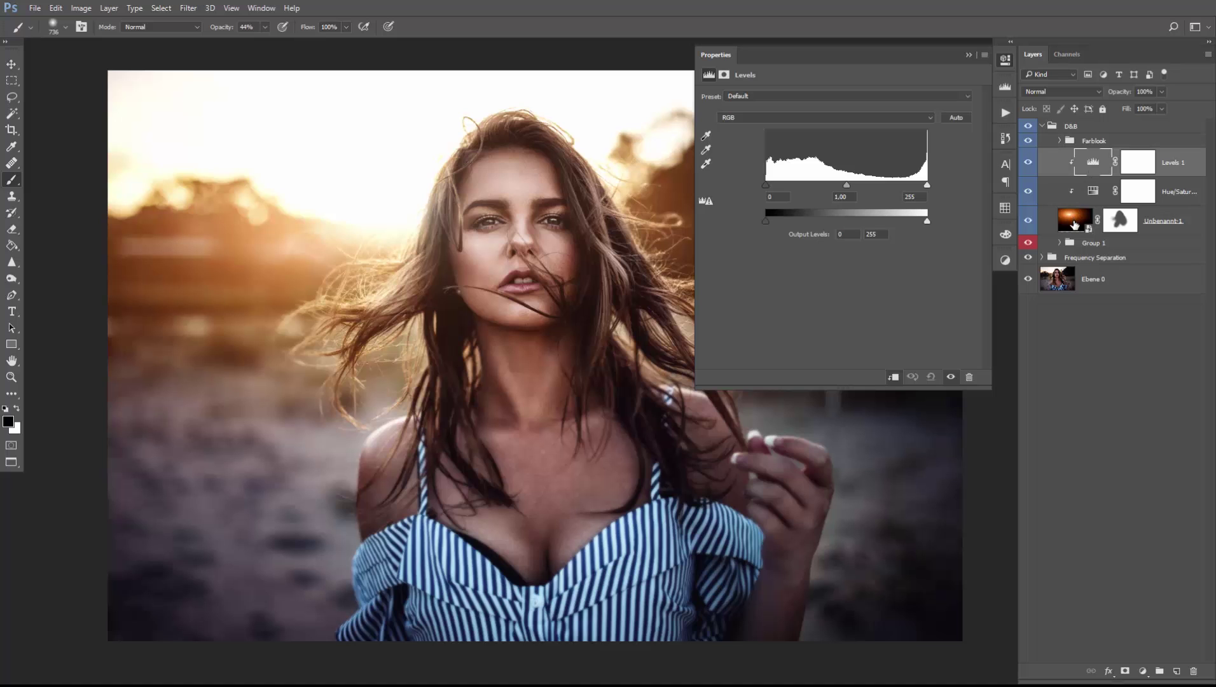
# Step: Set the Levels input values to 14, 0.88 and 232 for a richer orange flare
pyautogui.click(765, 185)
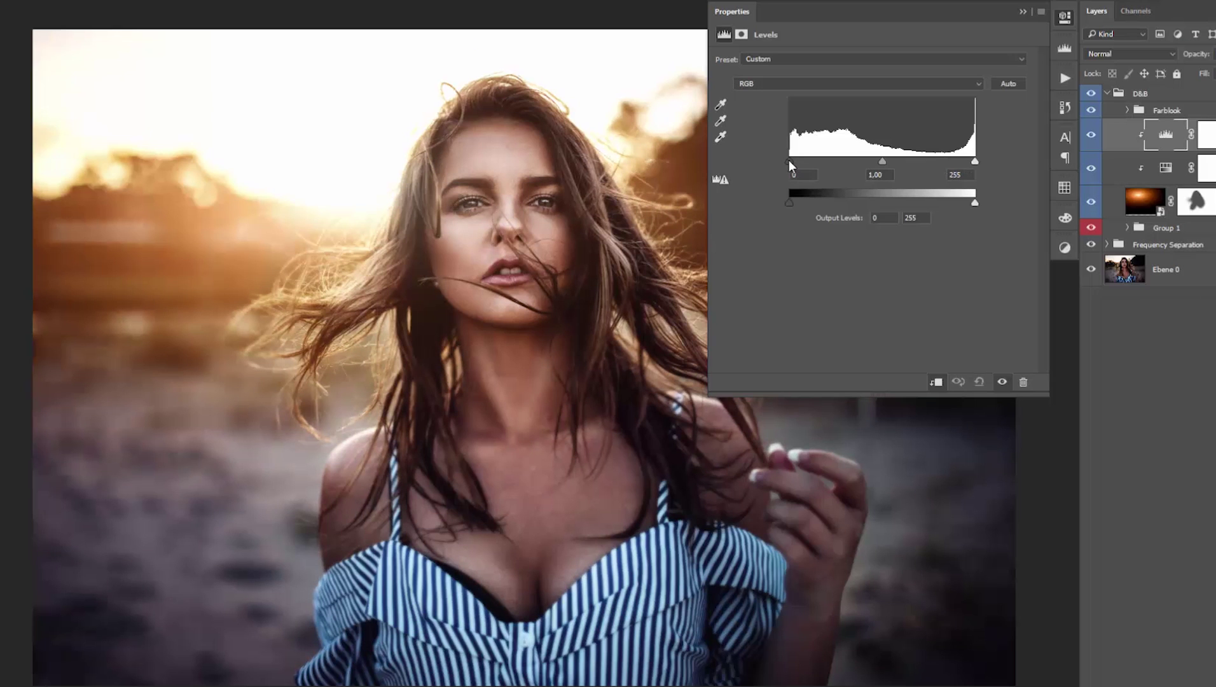
pyautogui.moveTo(796, 160); pyautogui.dragTo(803, 159)
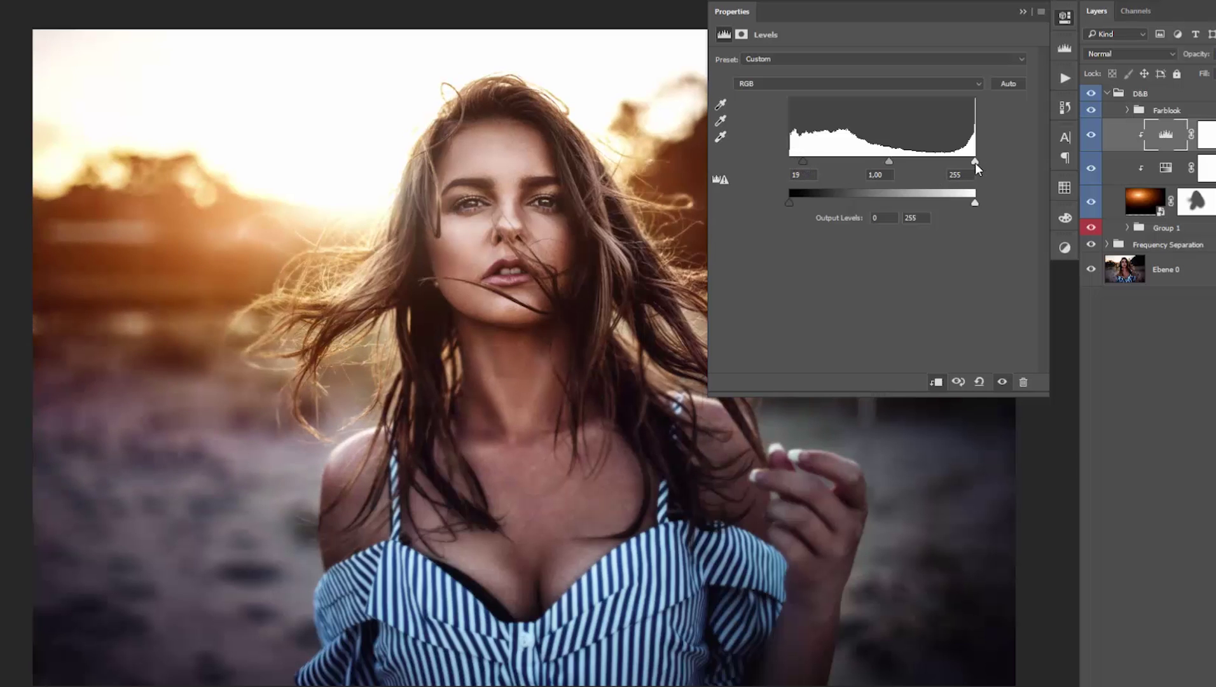
pyautogui.moveTo(972, 160); pyautogui.dragTo(958, 159)
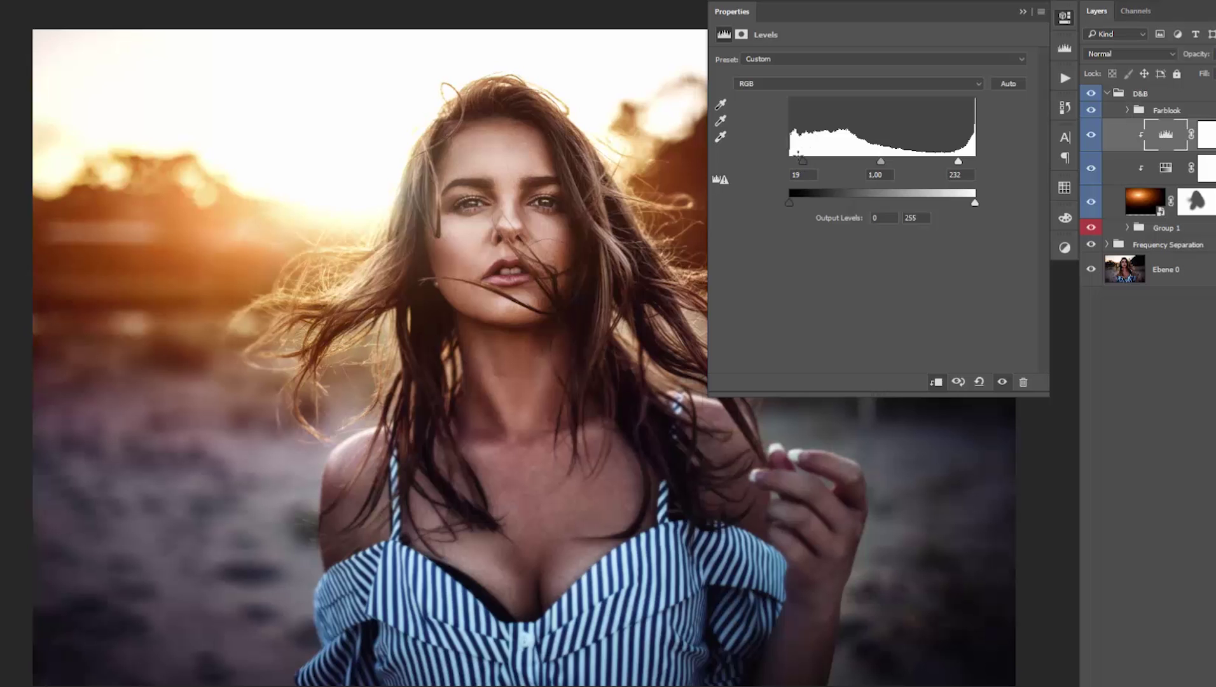
pyautogui.moveTo(804, 162)
pyautogui.mouseDown()
pyautogui.moveTo(815, 159)
pyautogui.moveTo(797, 162)
pyautogui.mouseUp()
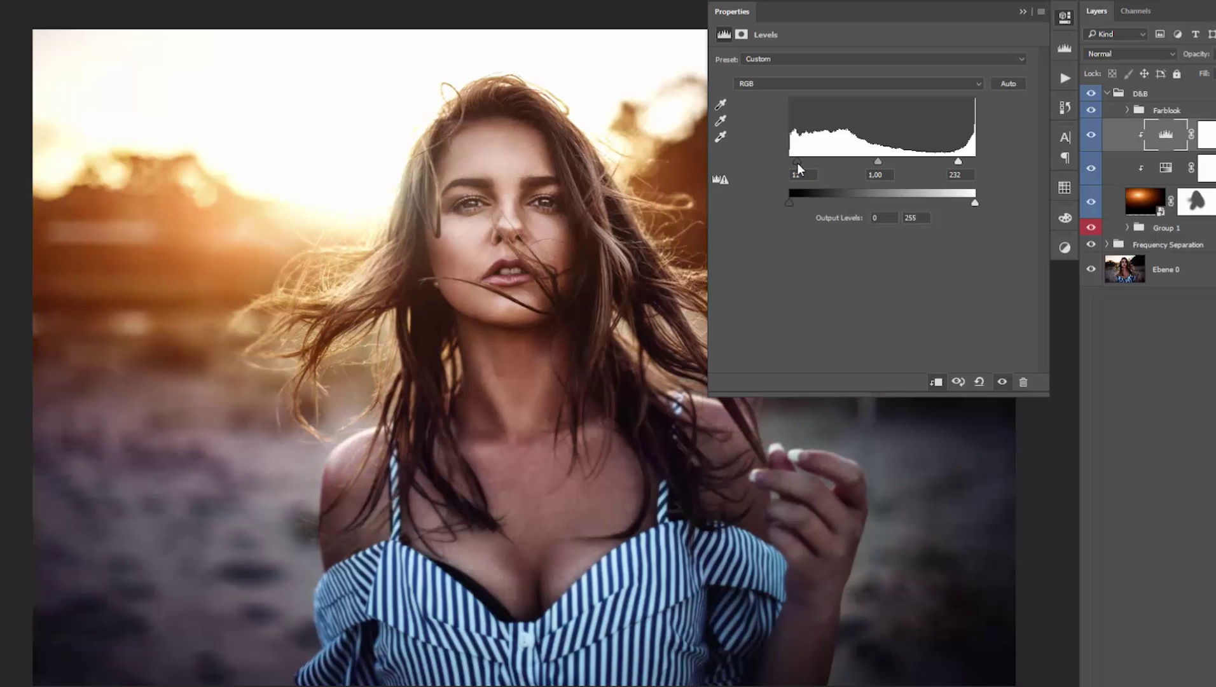
pyautogui.moveTo(795, 162); pyautogui.dragTo(802, 163)
pyautogui.moveTo(881, 163); pyautogui.dragTo(847, 162)
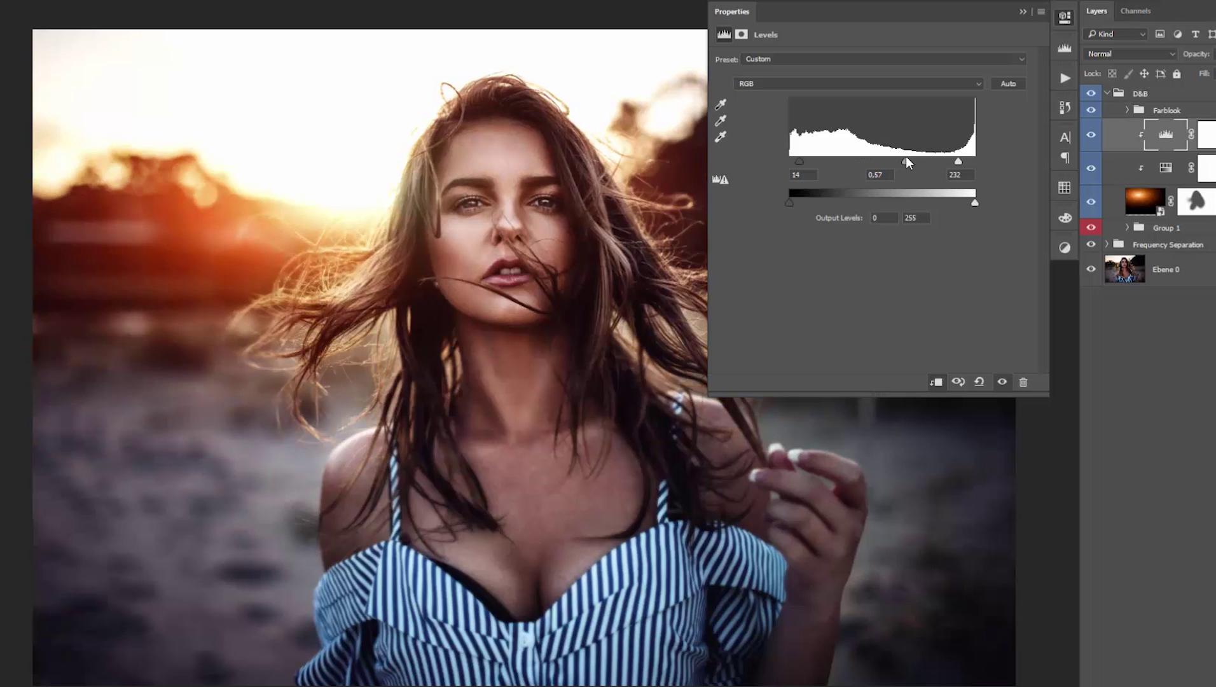
pyautogui.moveTo(884, 161); pyautogui.dragTo(827, 164)
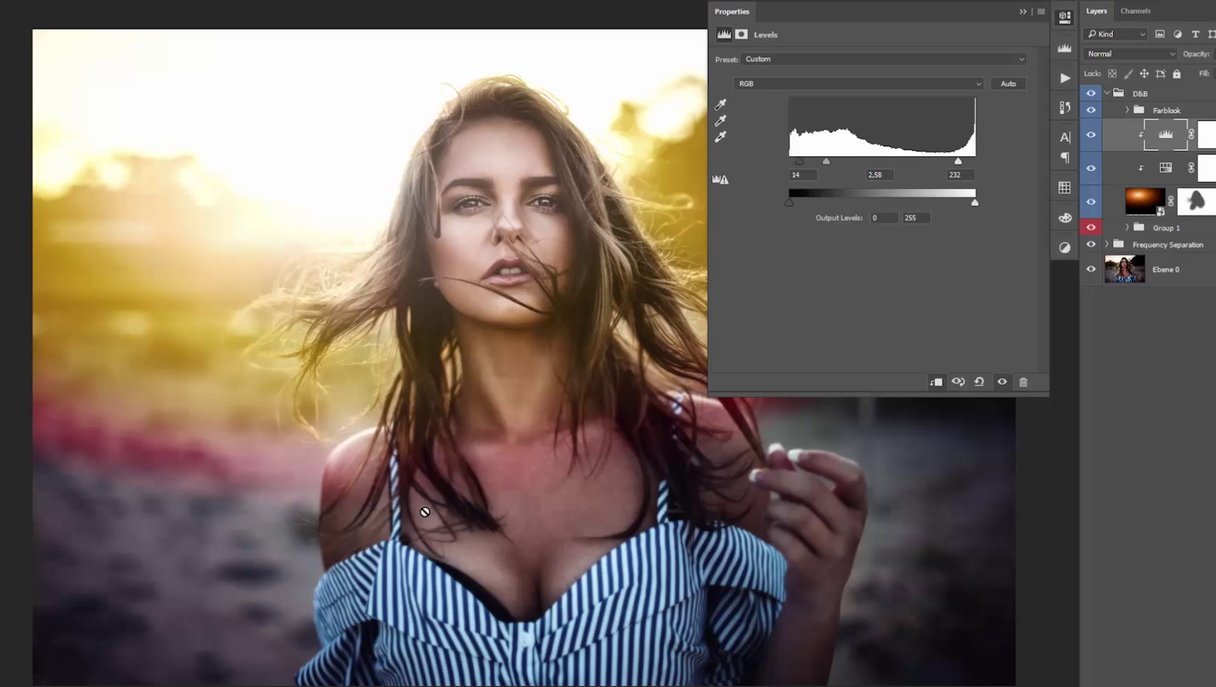
pyautogui.moveTo(827, 161); pyautogui.dragTo(885, 163)
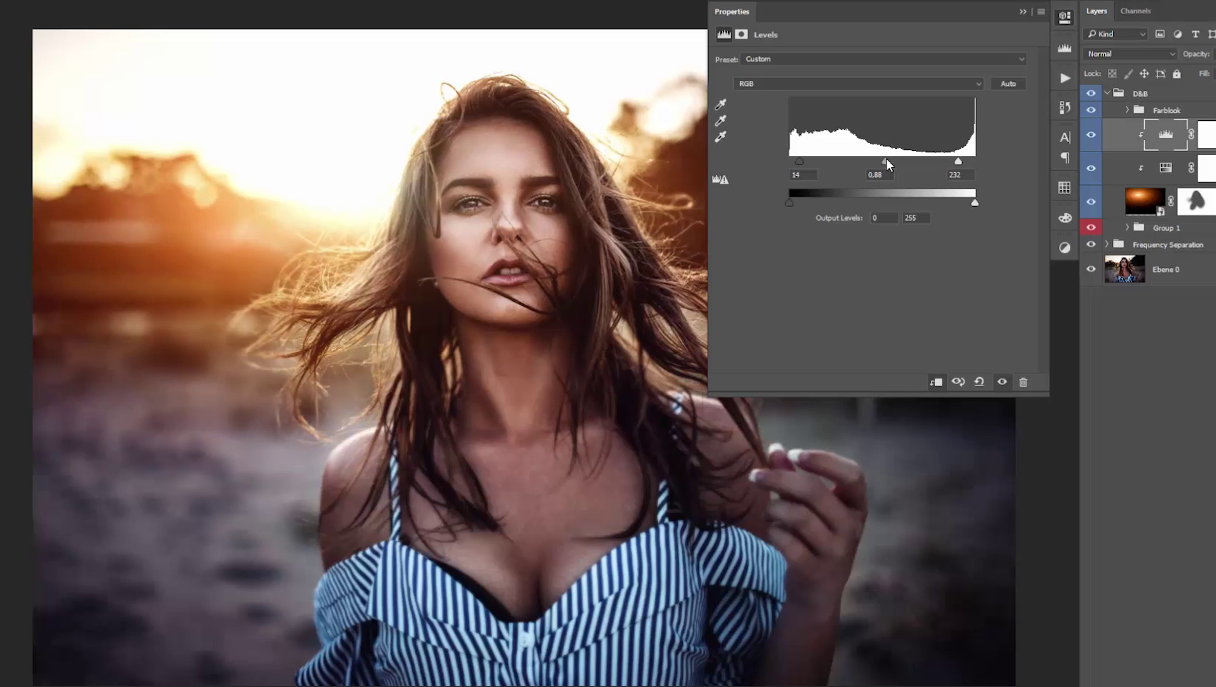